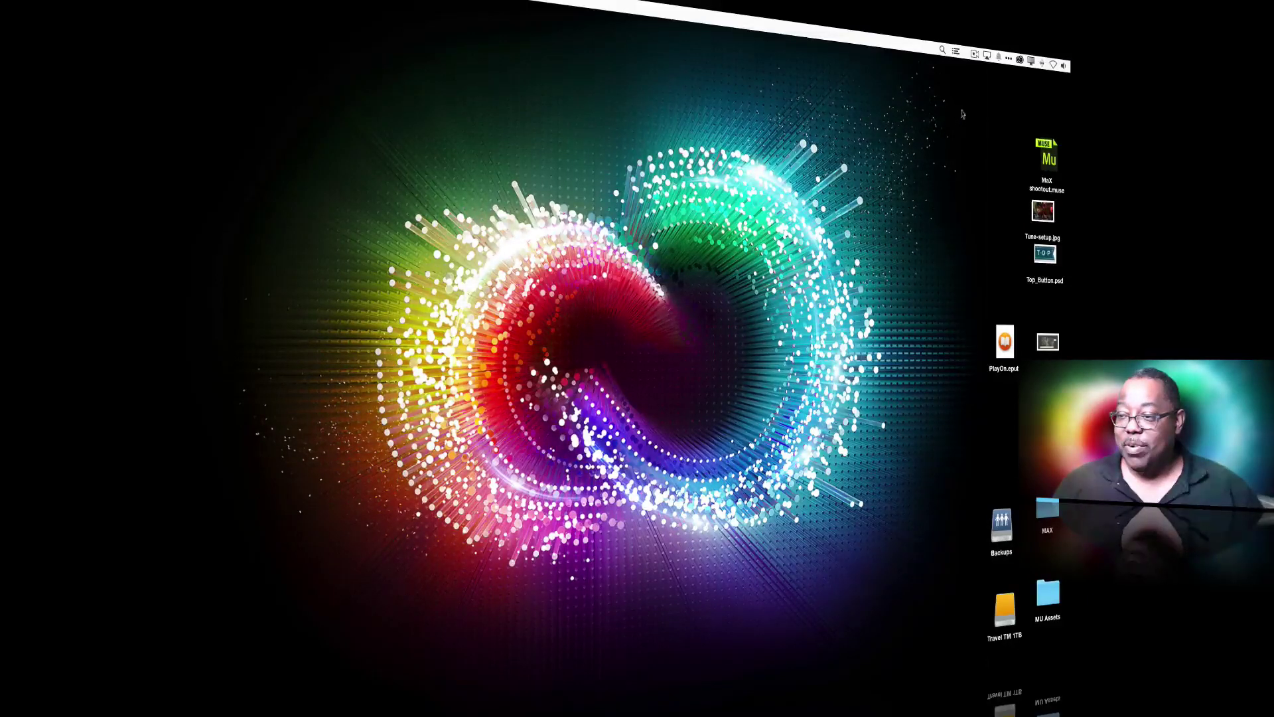
# From the Creative Cloud menu-bar panel's Assets view, open the Creative Cloud Files folder in Finder.
pyautogui.click(1020, 59)
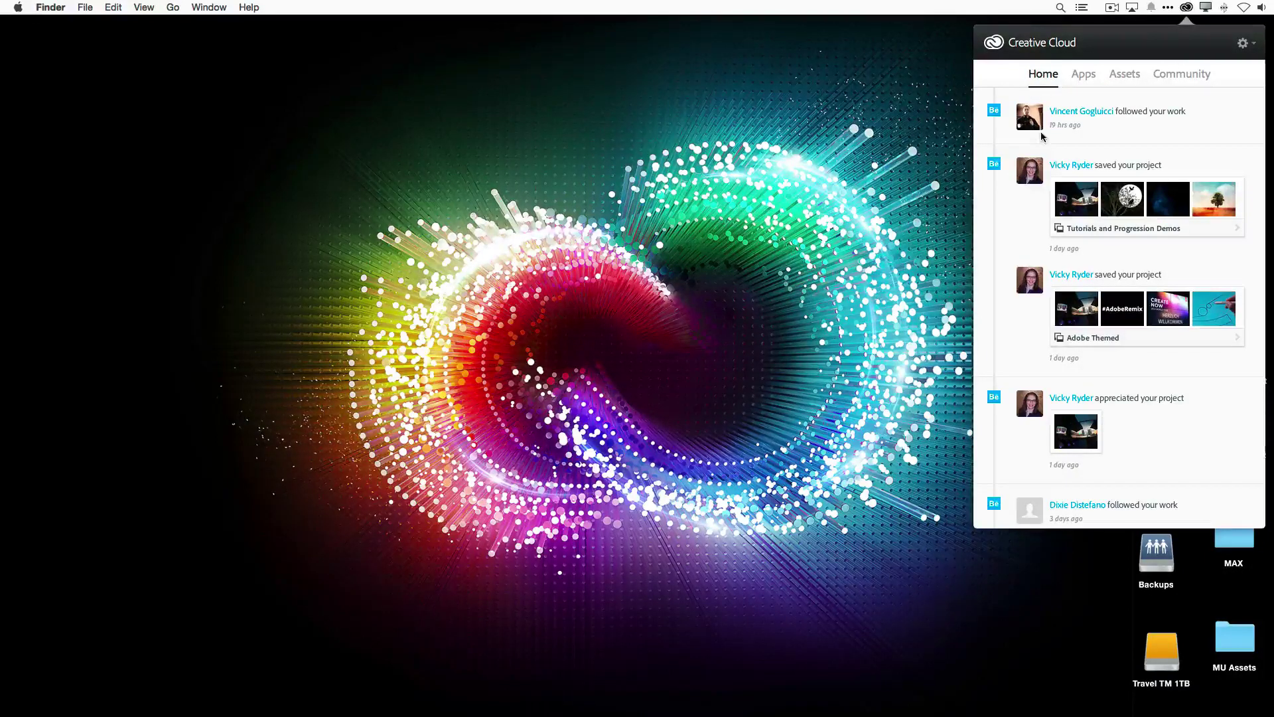
pyautogui.click(1125, 75)
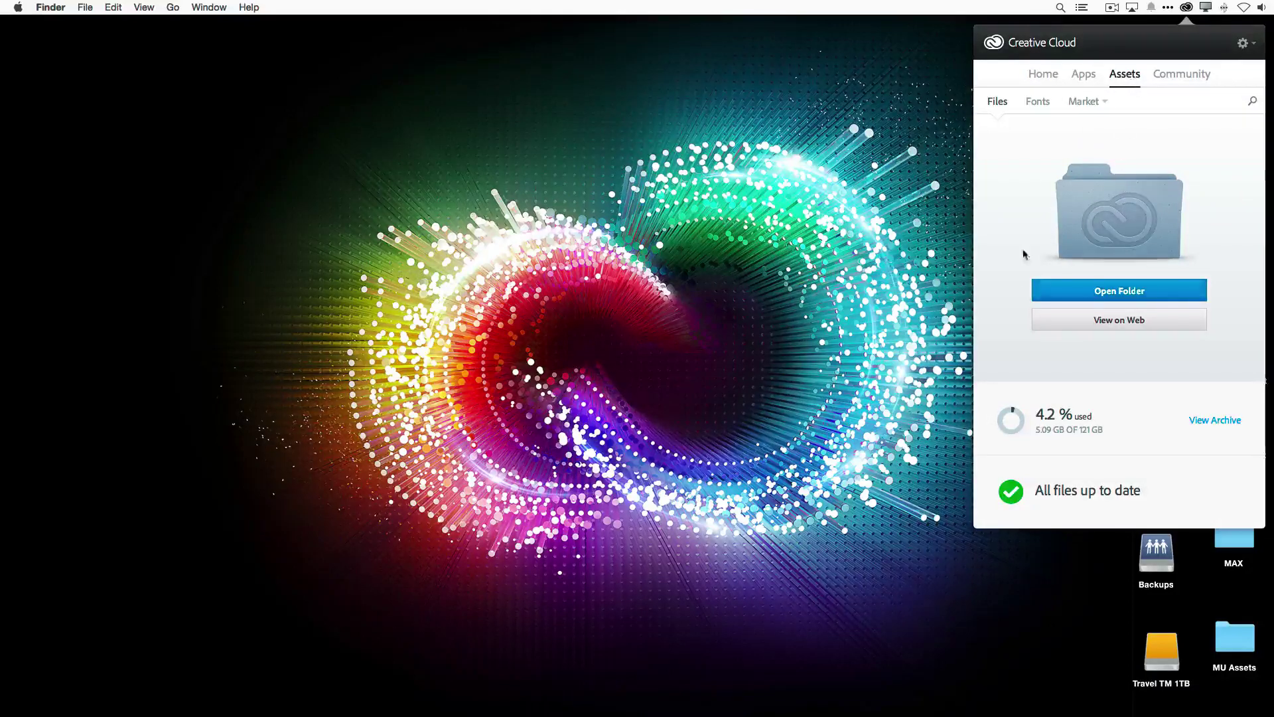
pyautogui.click(1086, 293)
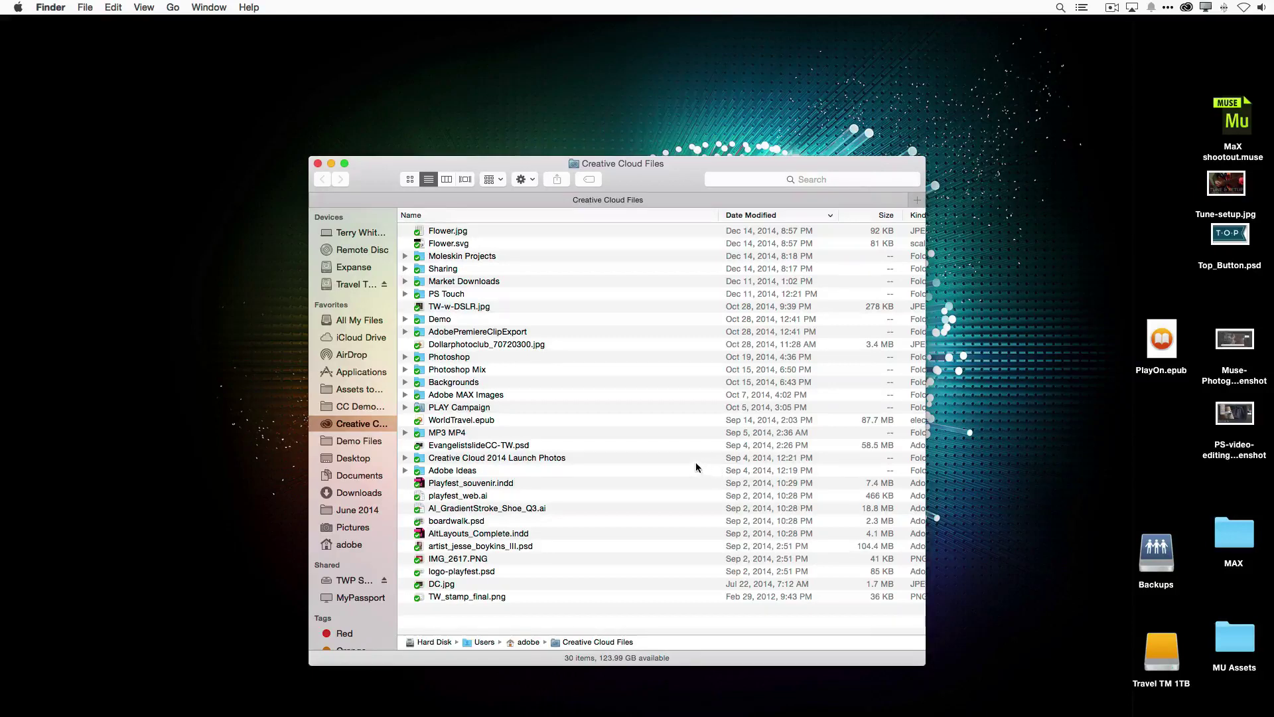
# In the Photoshop folder, Quick Look the lion-in-canyon and forest New Composition PSDs.
pyautogui.doubleClick(419, 359)
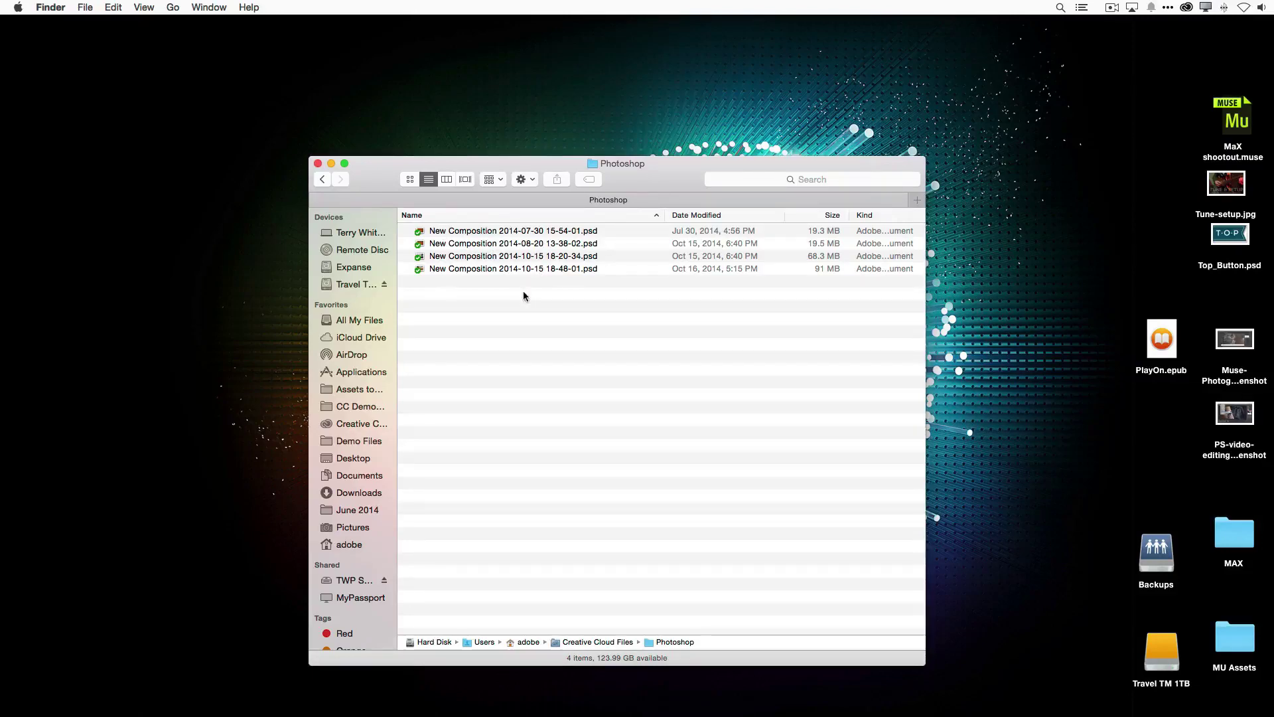
pyautogui.click(455, 232)
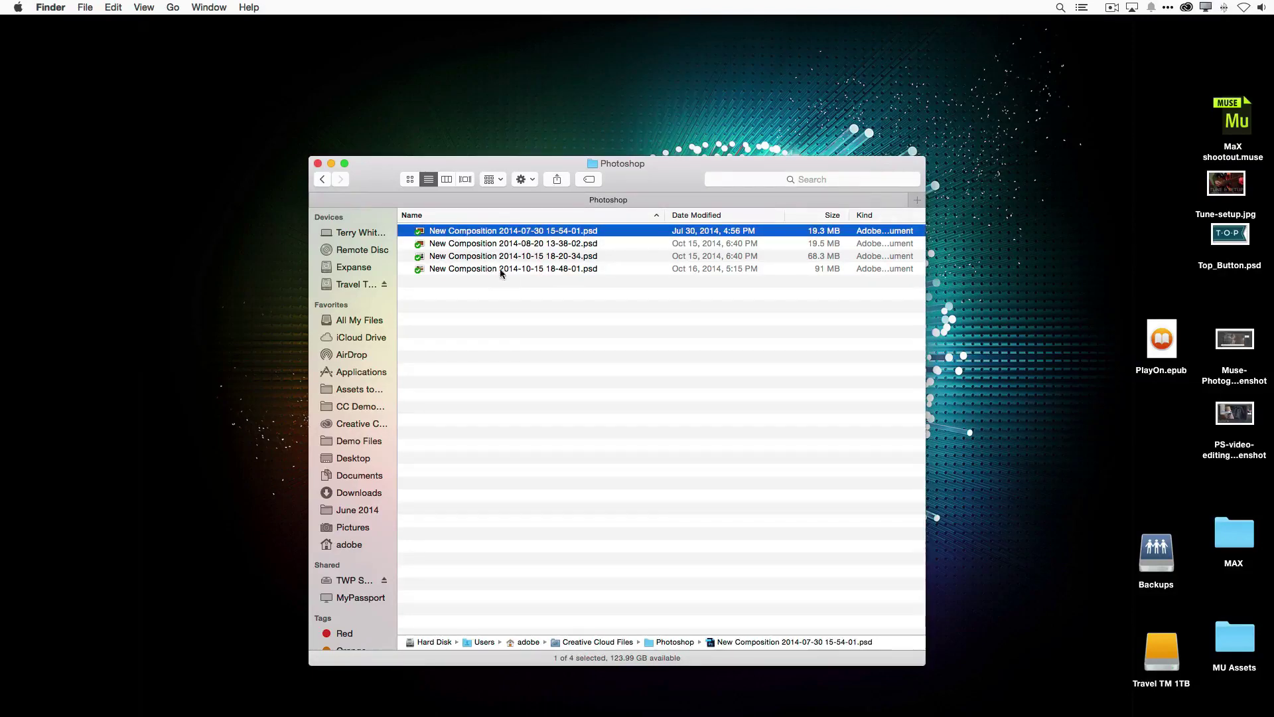
pyautogui.press('space')
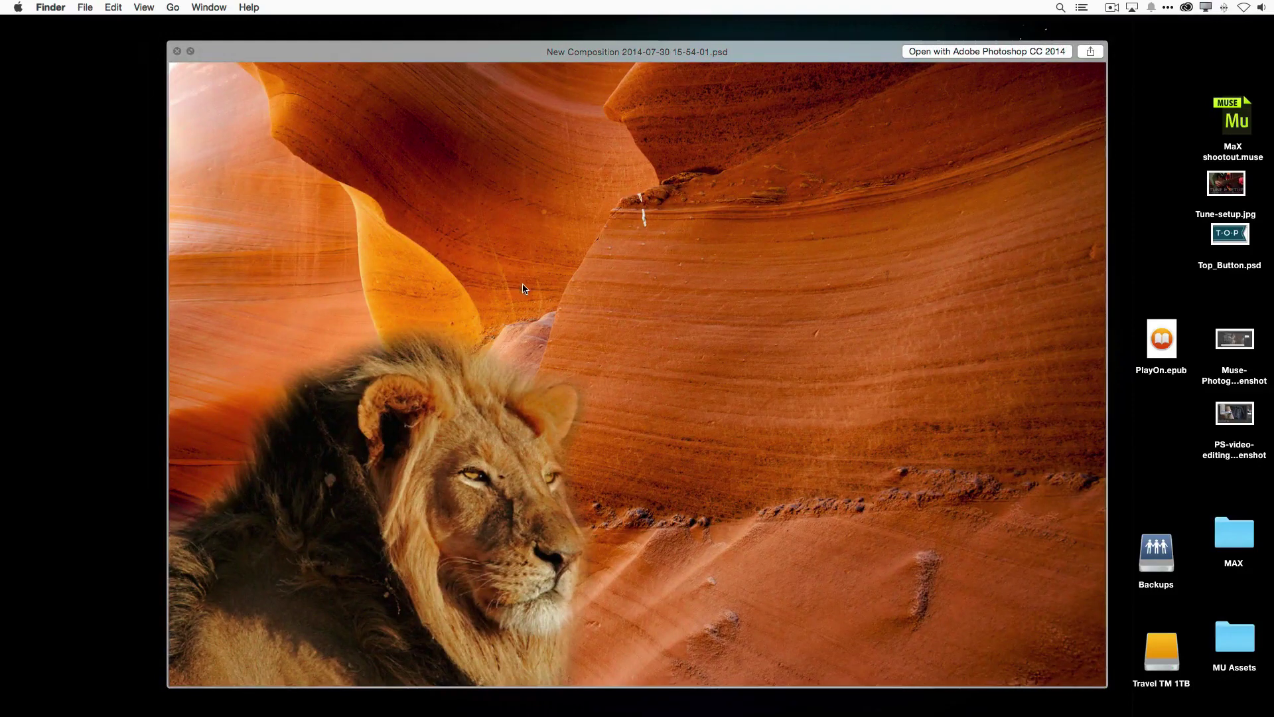
pyautogui.press('space')
pyautogui.click(489, 257)
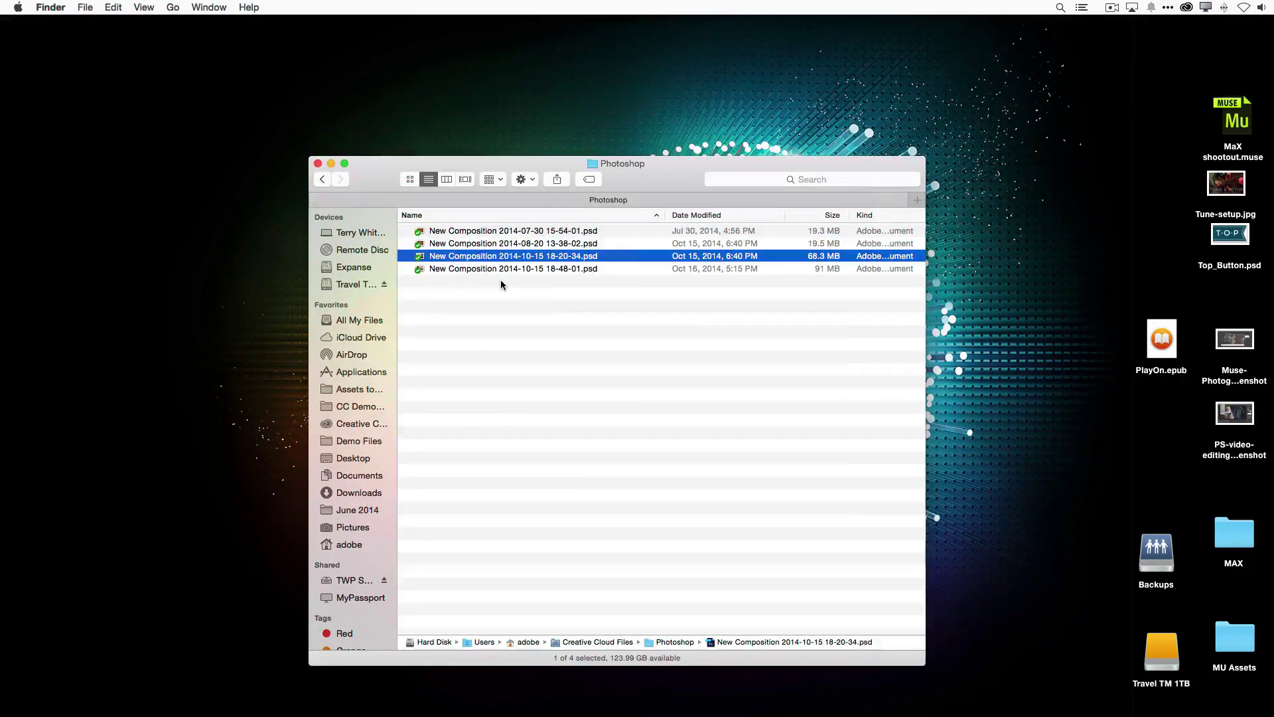
pyautogui.press('space')
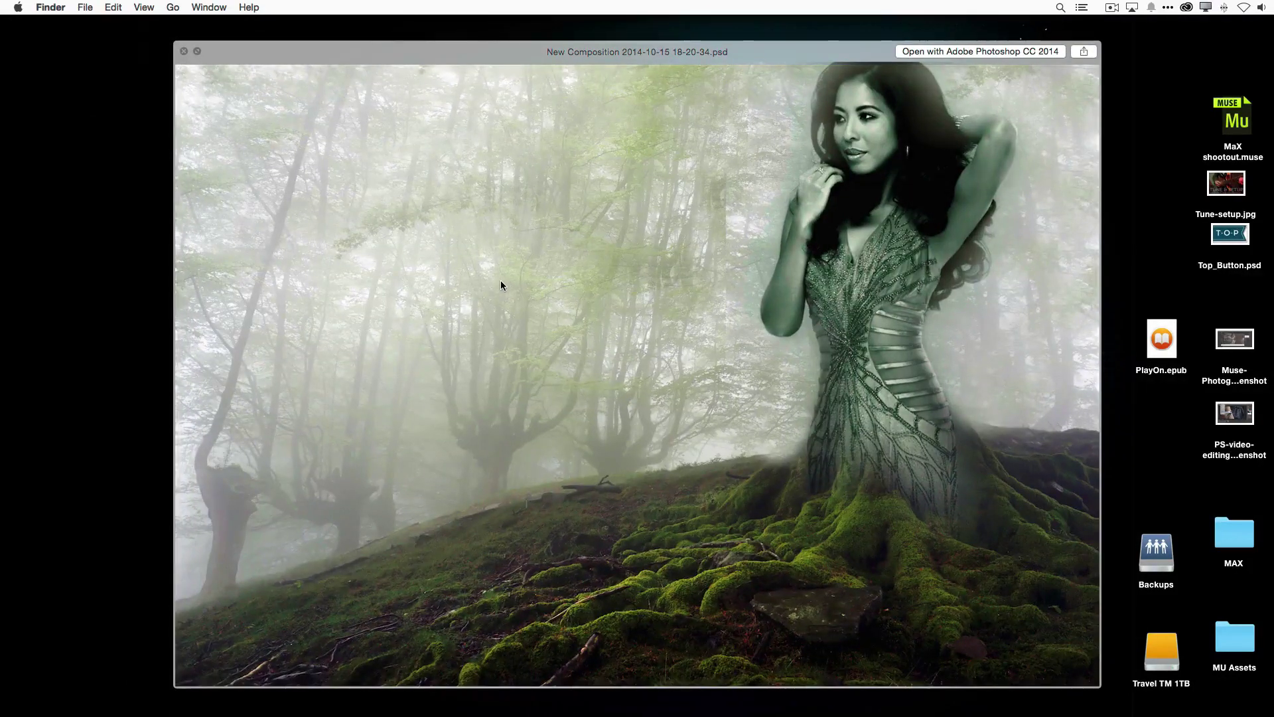
pyautogui.press('space')
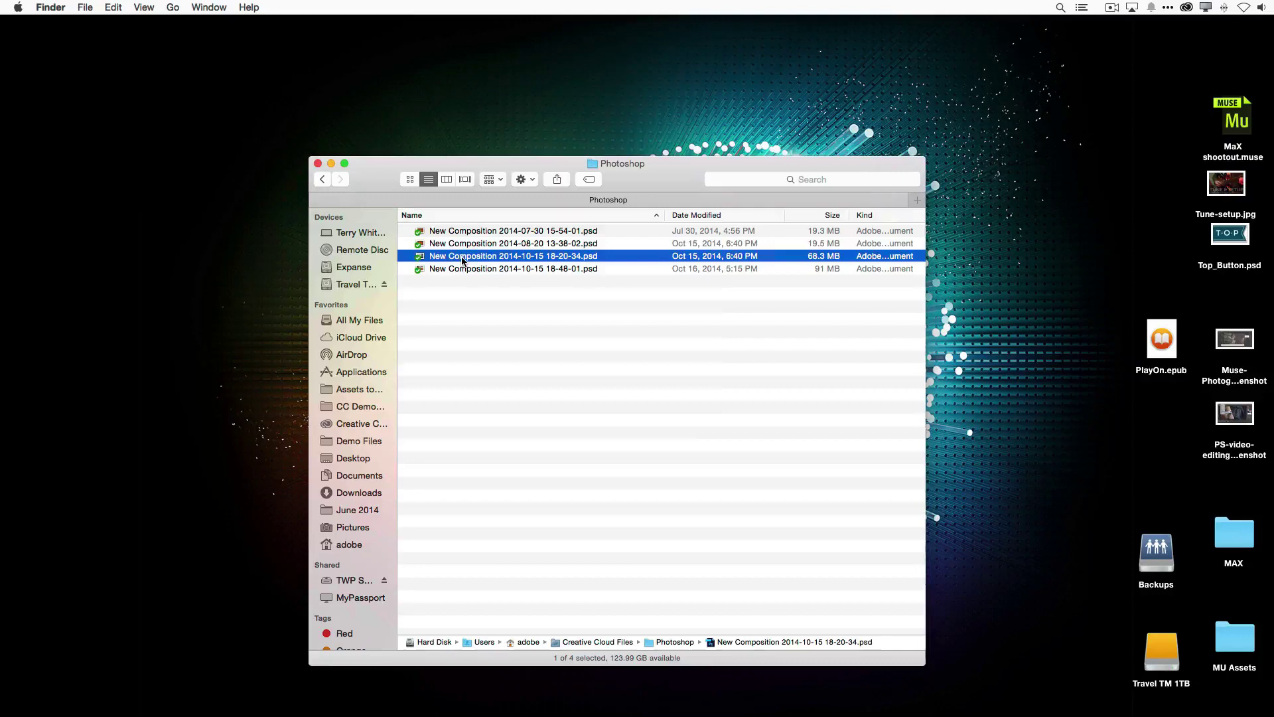
pyautogui.rightClick(463, 260)
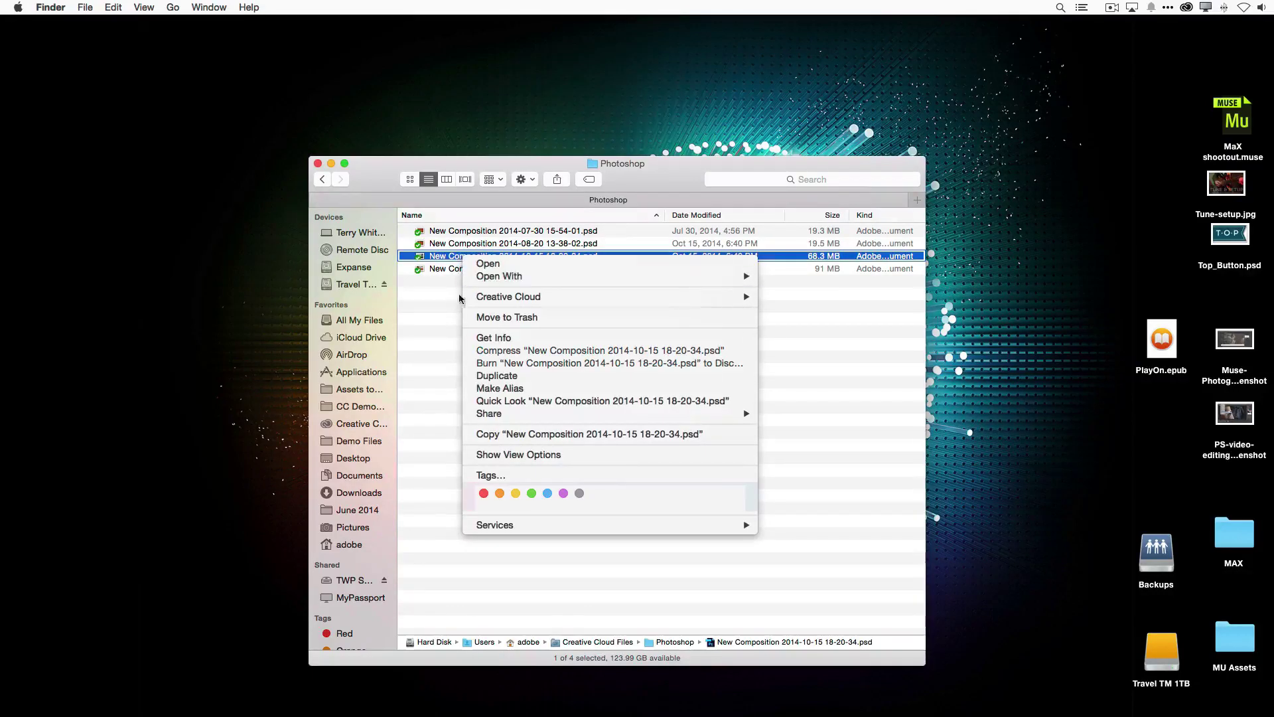
pyautogui.moveTo(494, 298)
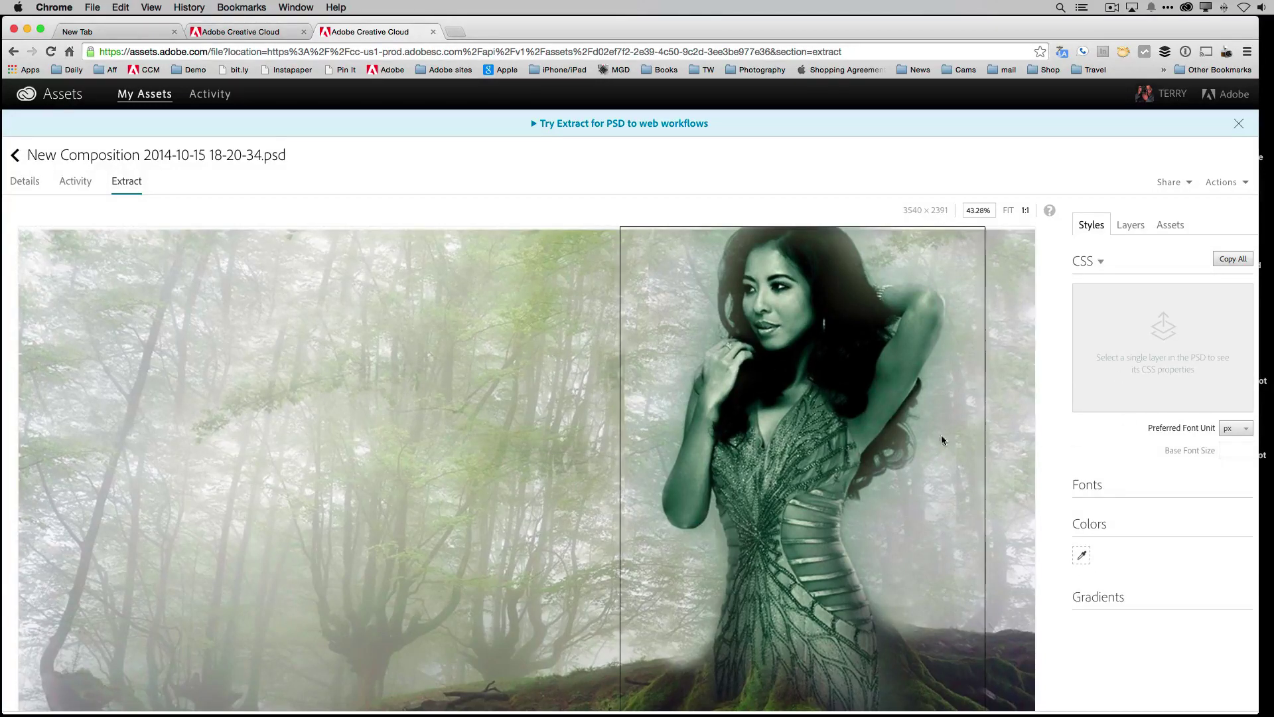
# List the forest composition's layers (Layer 1, Foreground, Background) in the Extract view's Layers panel.
pyautogui.click(1132, 225)
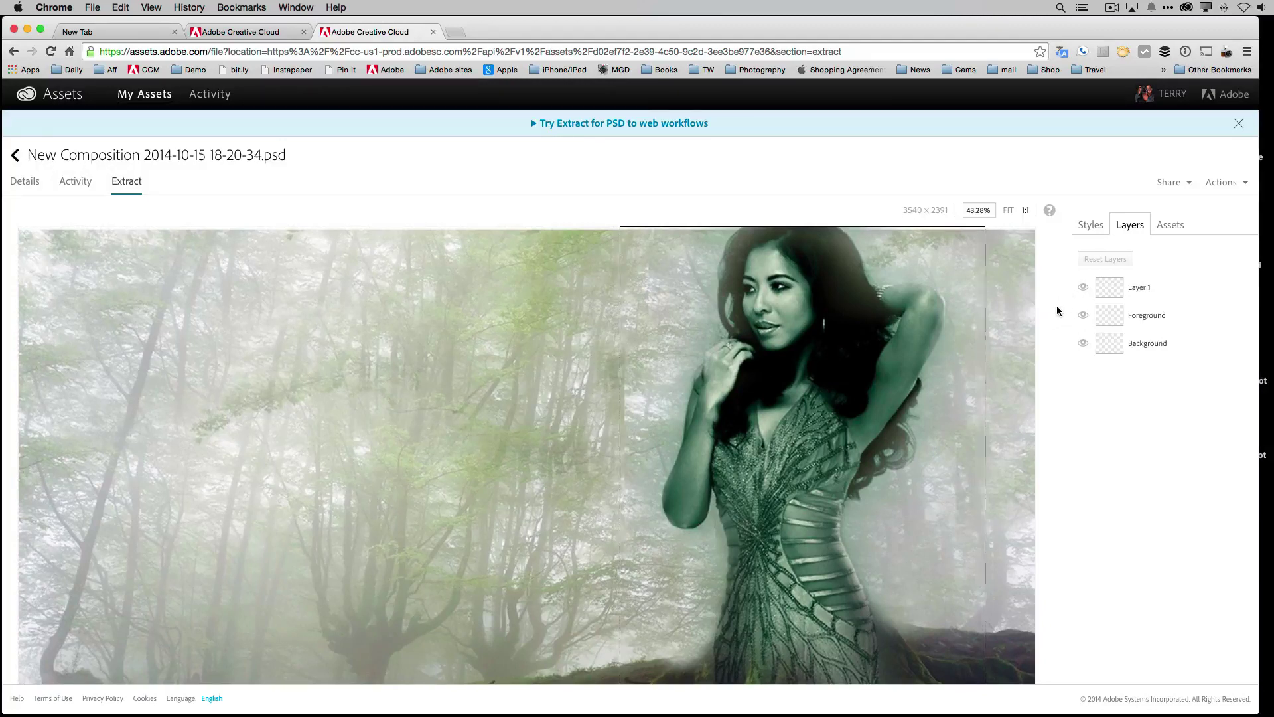
# Create a public link for the forest PSD with Allow File Download and Allow use of Extract unchecked.
pyautogui.click(1183, 184)
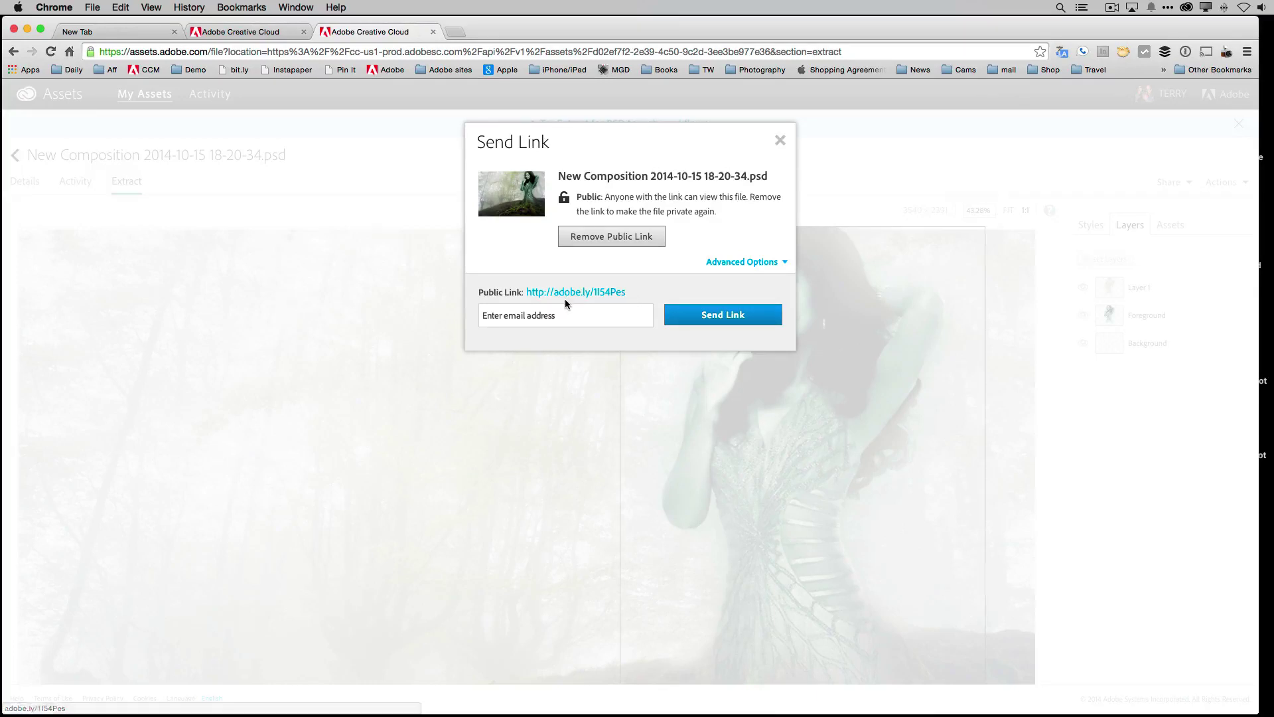
pyautogui.click(763, 262)
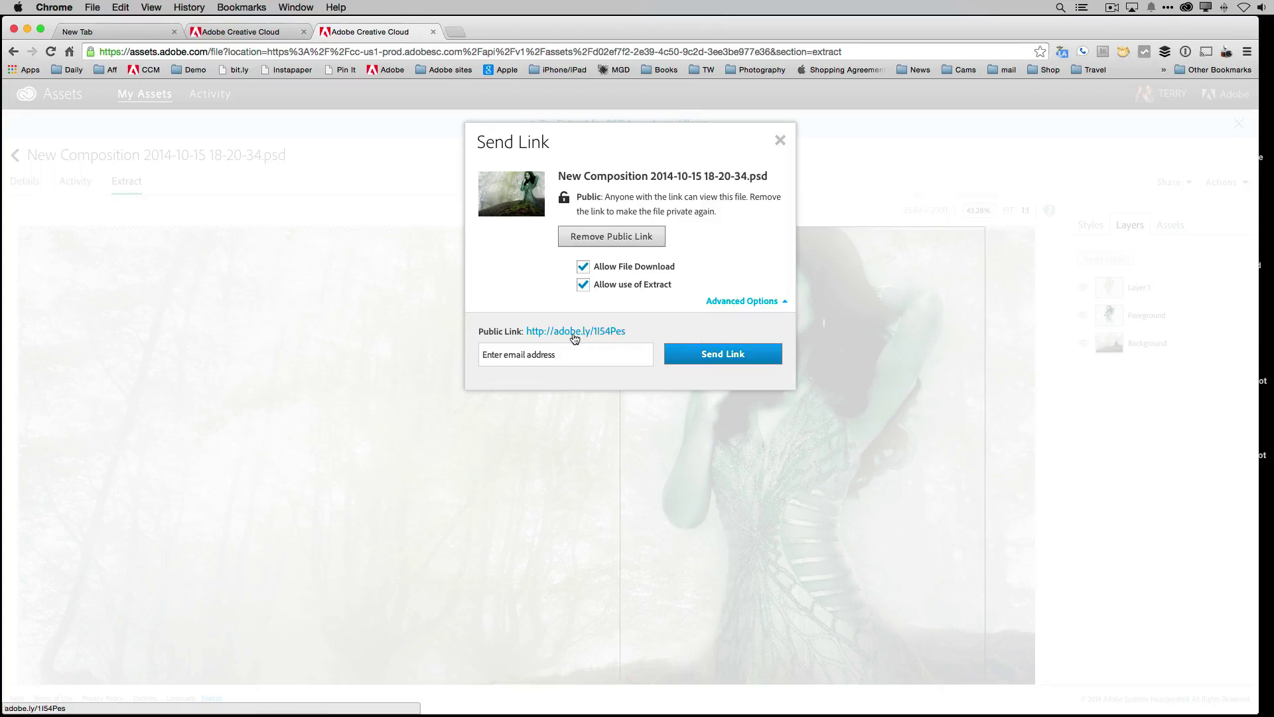
pyautogui.click(498, 360)
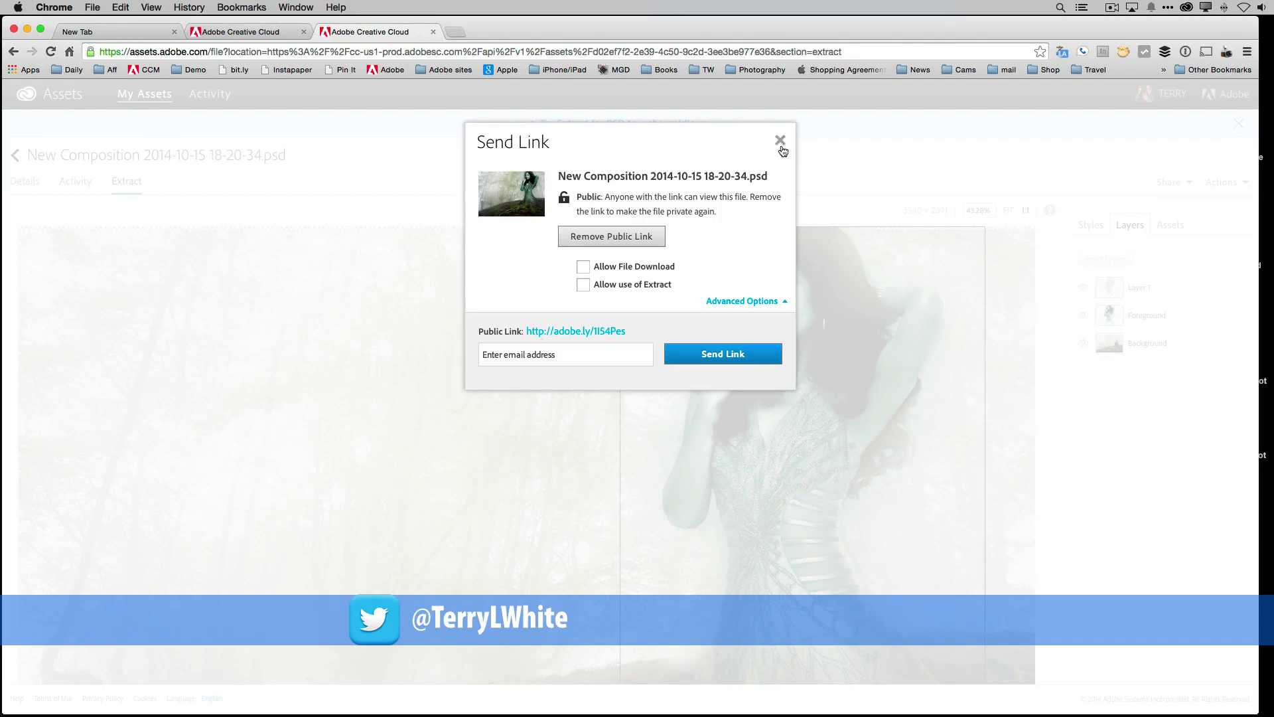
pyautogui.click(582, 355)
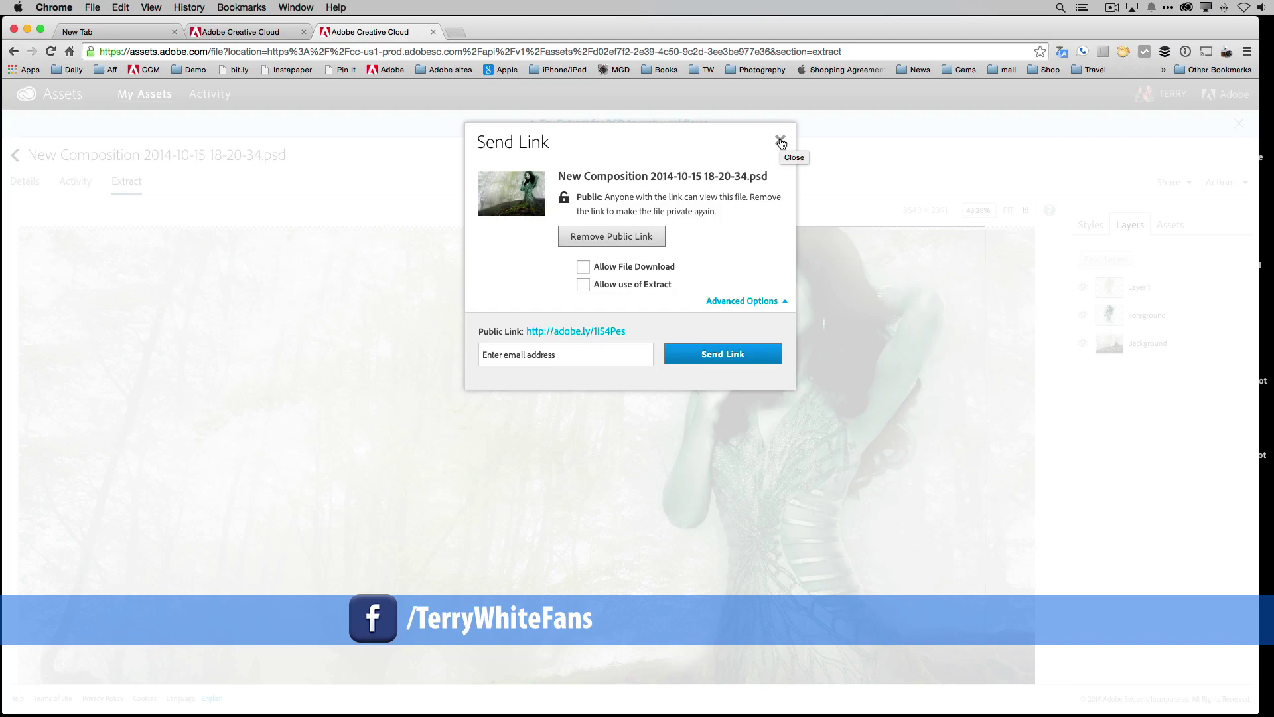
pyautogui.click(780, 142)
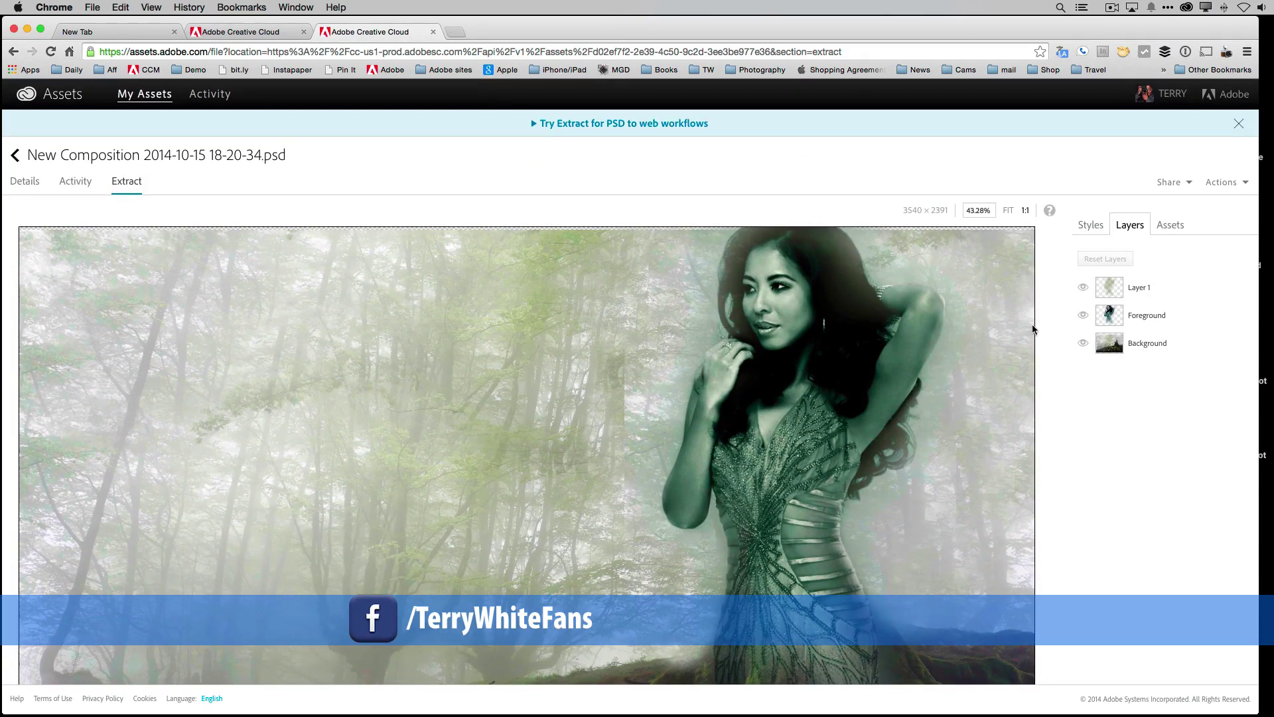
pyautogui.scroll(-10, 597, 378)
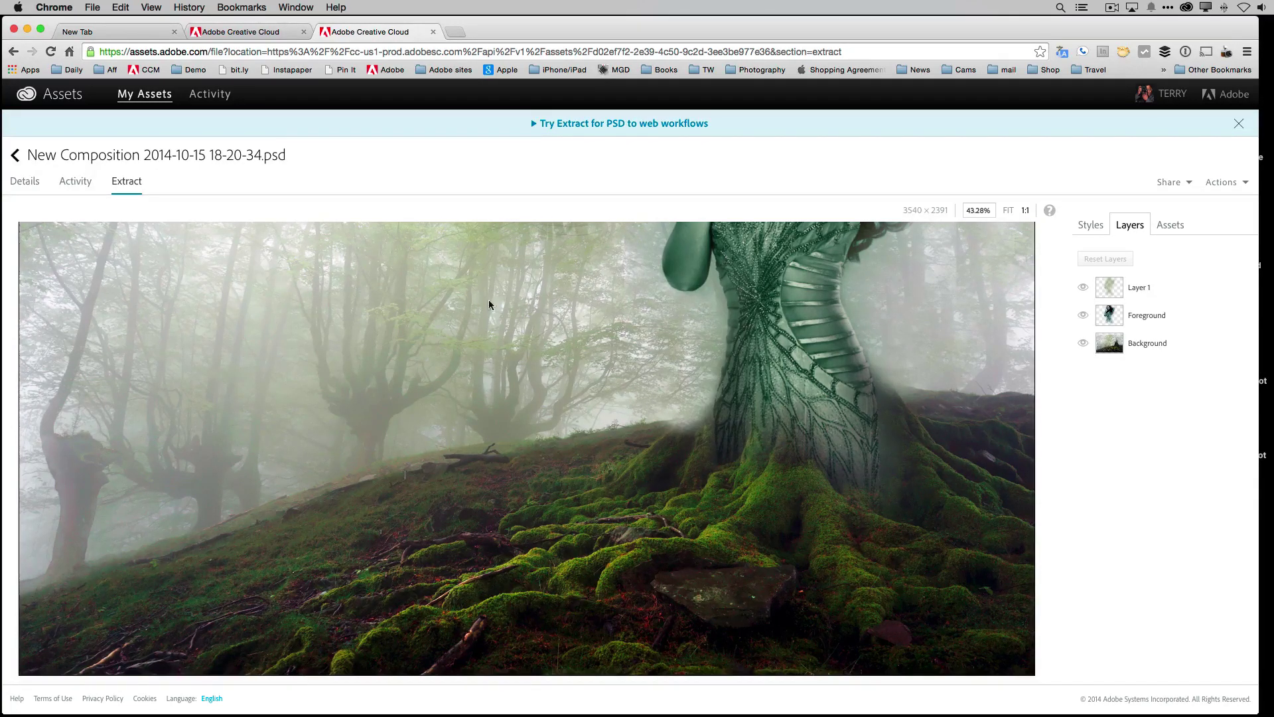
pyautogui.scroll(5, 552, 366)
pyautogui.scroll(1, 552, 364)
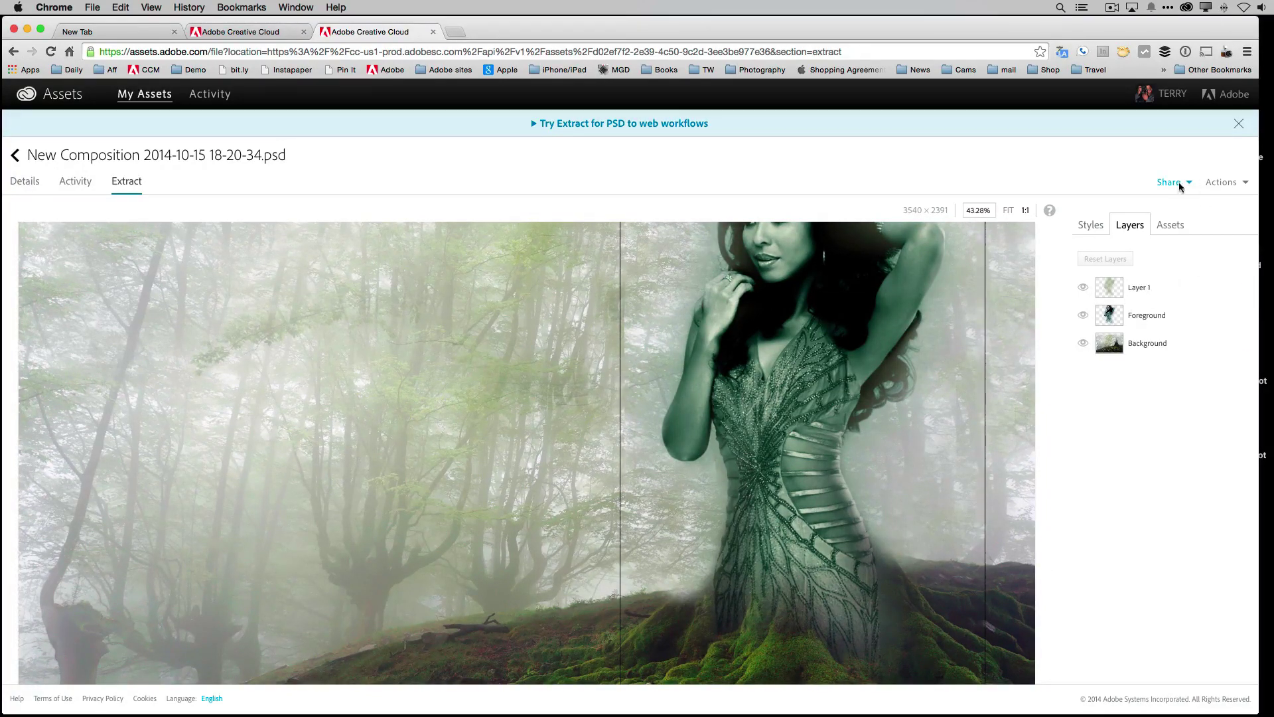
pyautogui.click(1231, 184)
pyautogui.click(1232, 183)
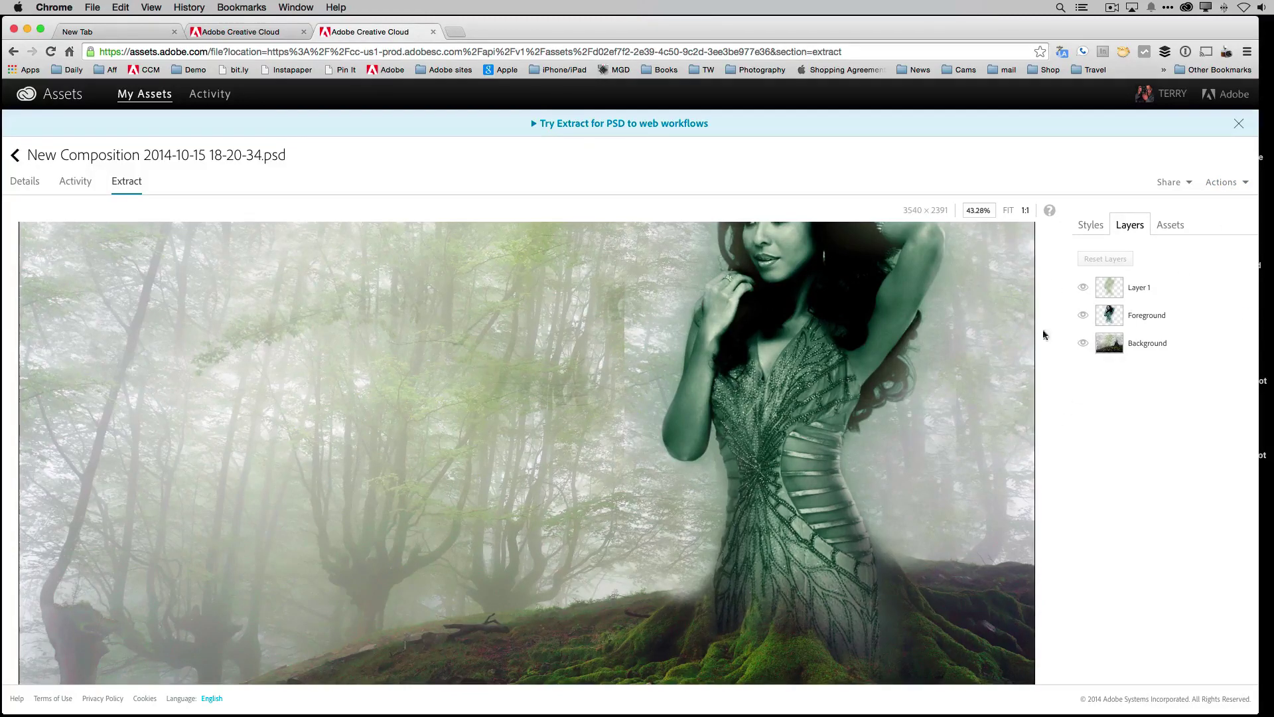
# Open the Photoshop folder's Collaborators window through its Creative Cloud > Collaborate menu in Finder.
pyautogui.click(1184, 7)
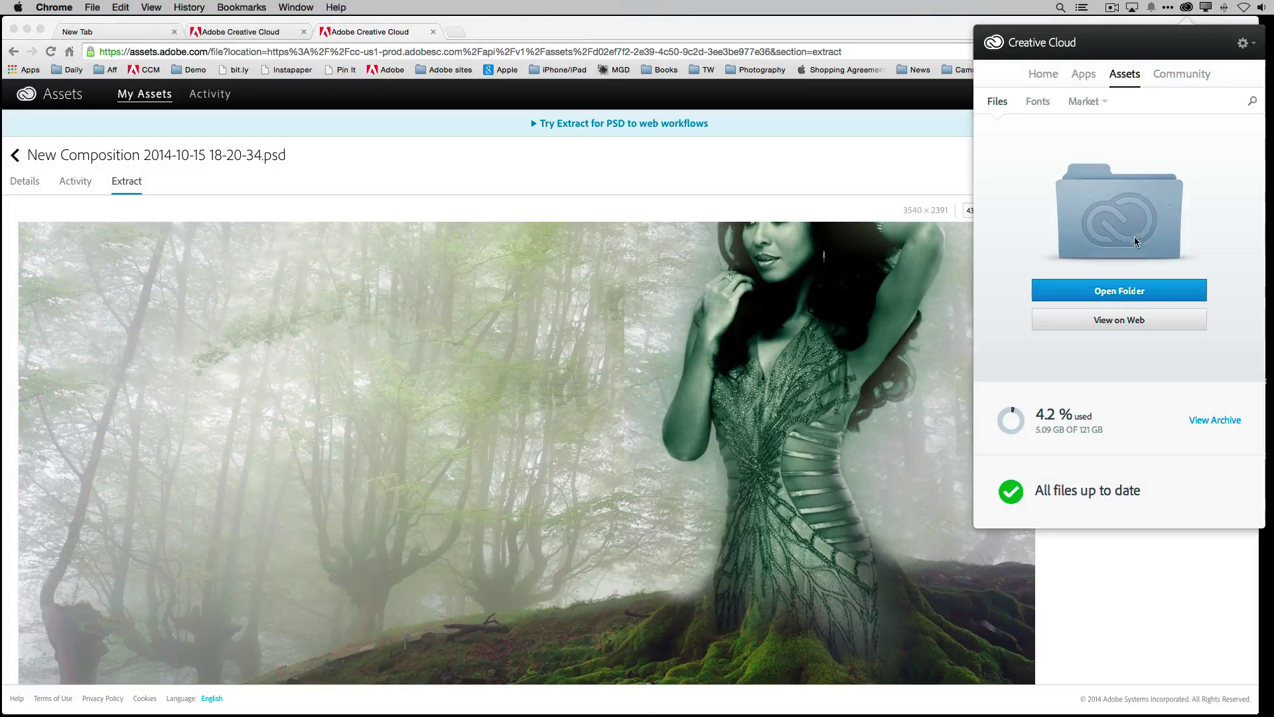
pyautogui.click(1138, 290)
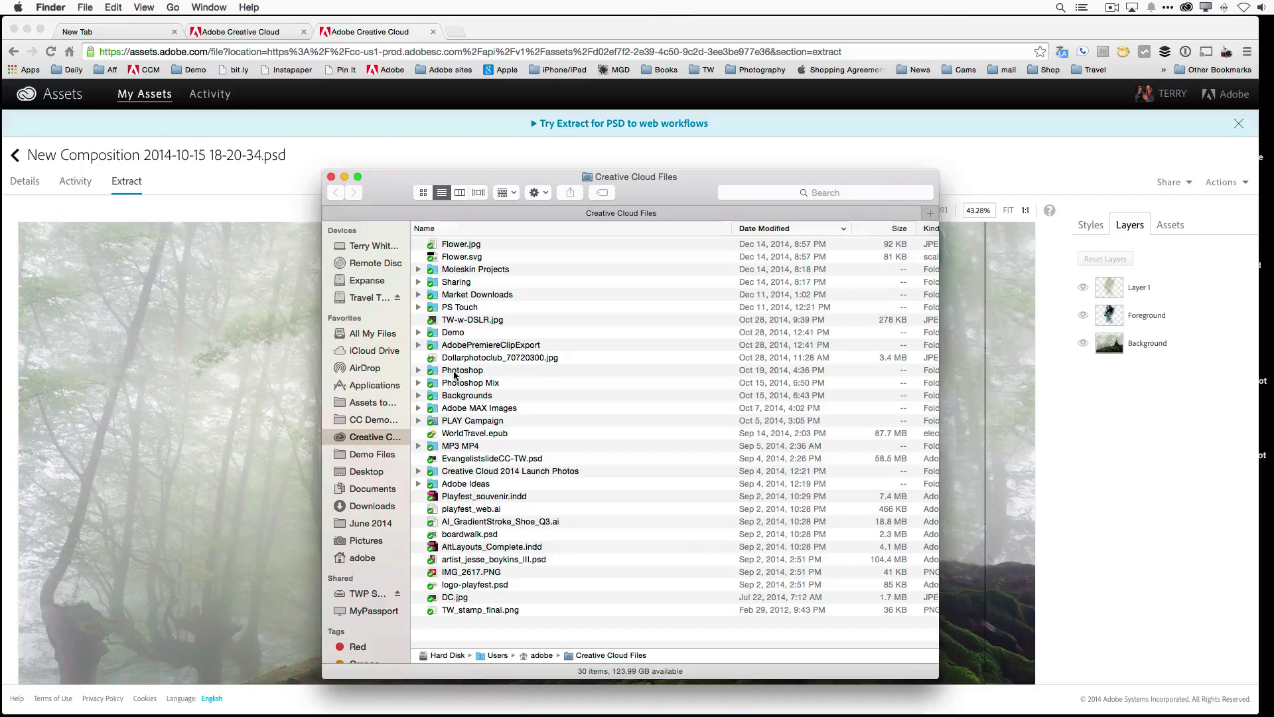
pyautogui.doubleClick(458, 372)
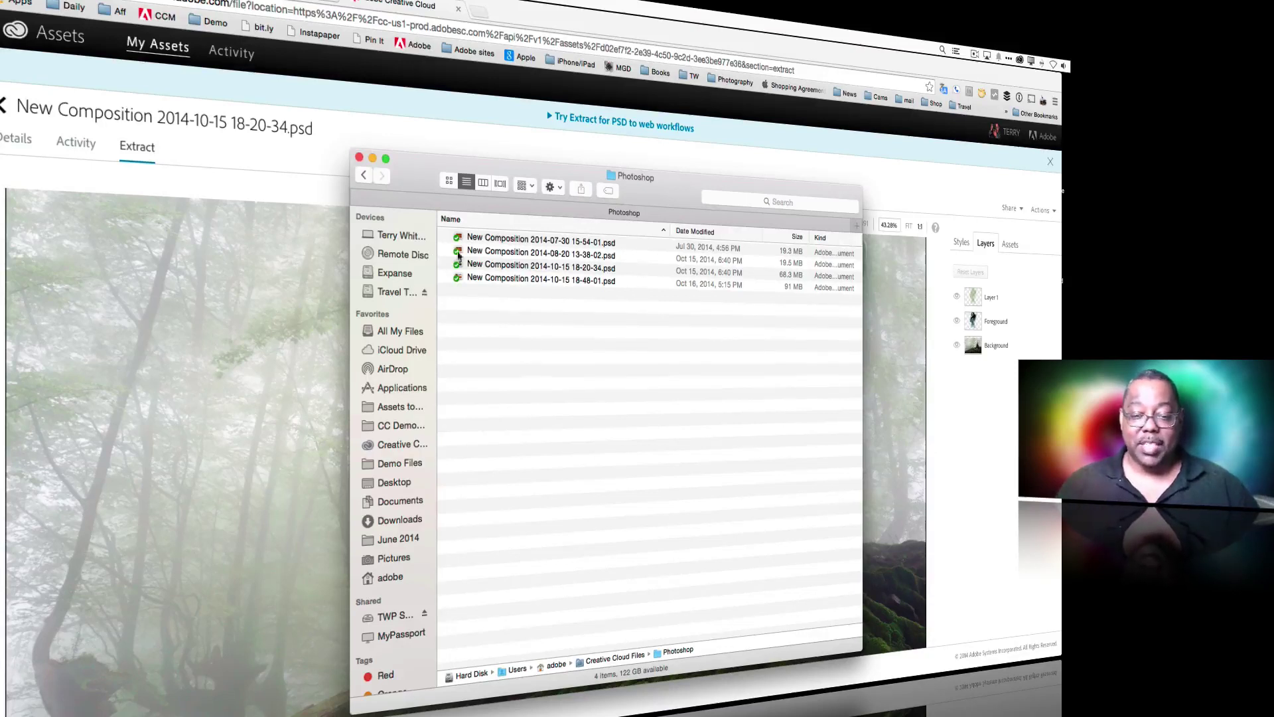
pyautogui.click(363, 174)
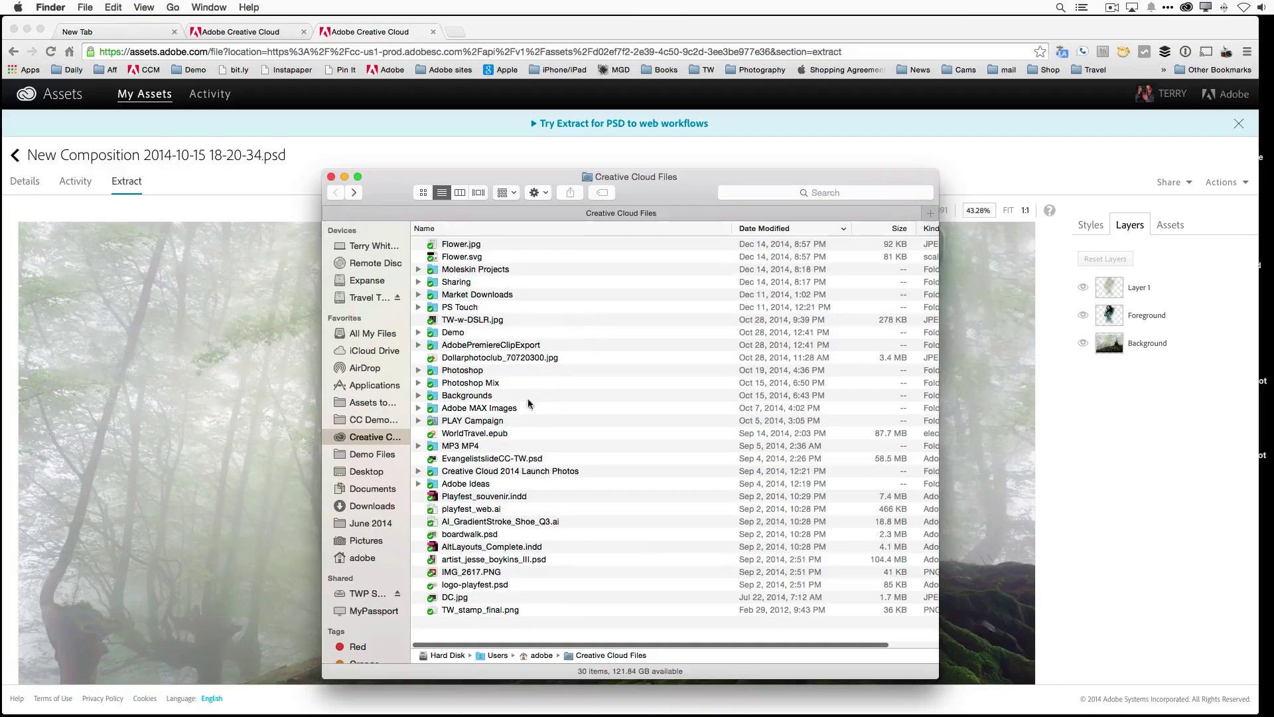
pyautogui.rightClick(436, 375)
pyautogui.moveTo(472, 401)
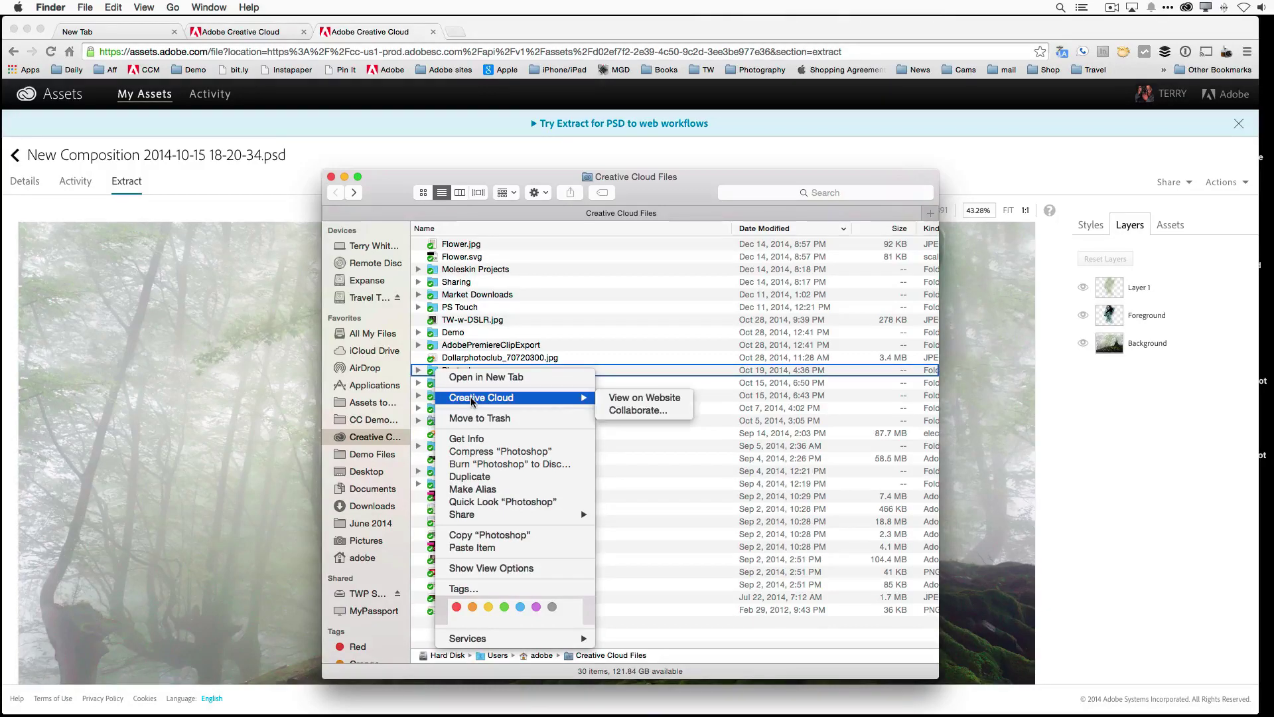
pyautogui.click(638, 411)
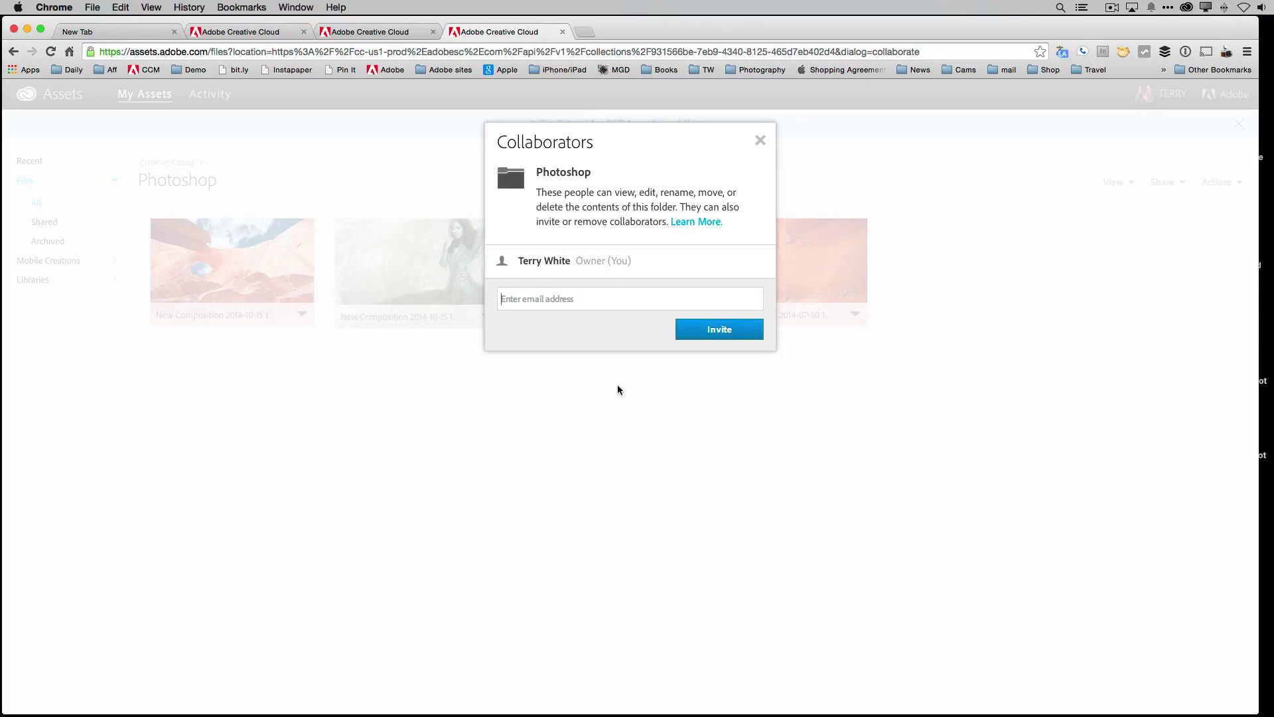
# Enter the collaborator's e-mail address and send the invitation to the Photoshop folder.
pyautogui.click(569, 302)
pyautogui.press('Return')
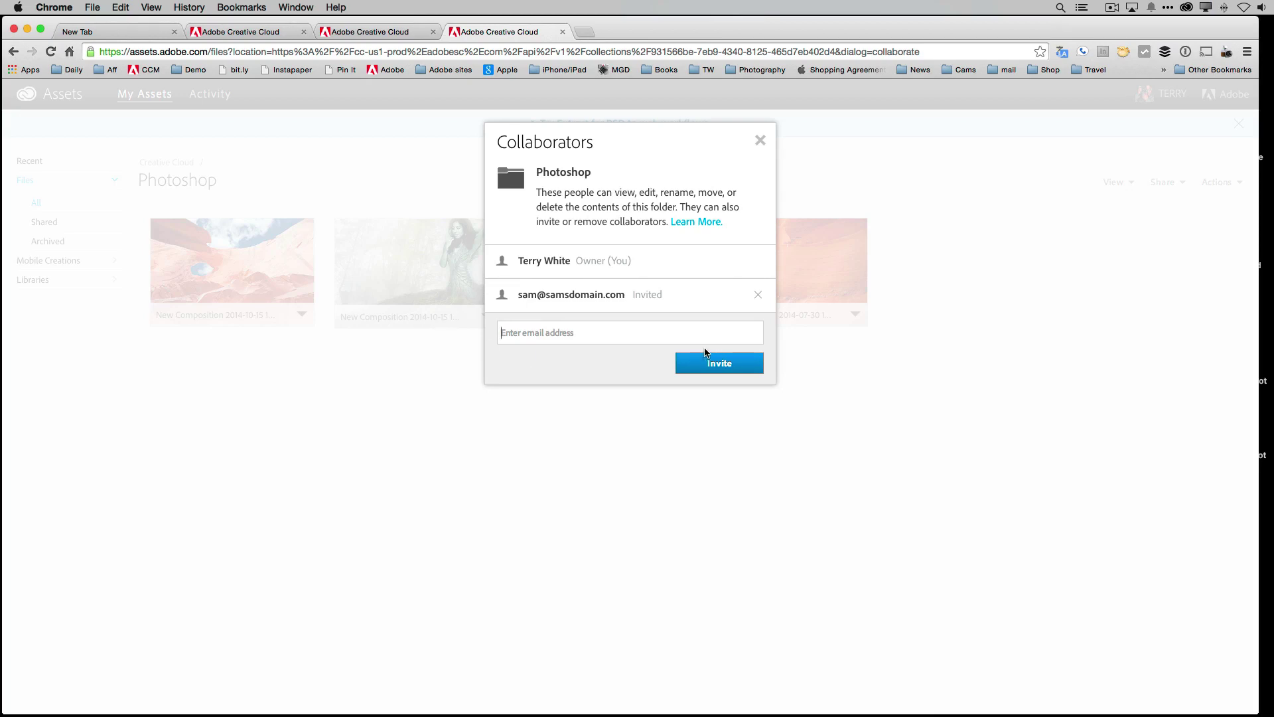
# Remove the pending invitation so only the owner remains a collaborator.
pyautogui.click(758, 295)
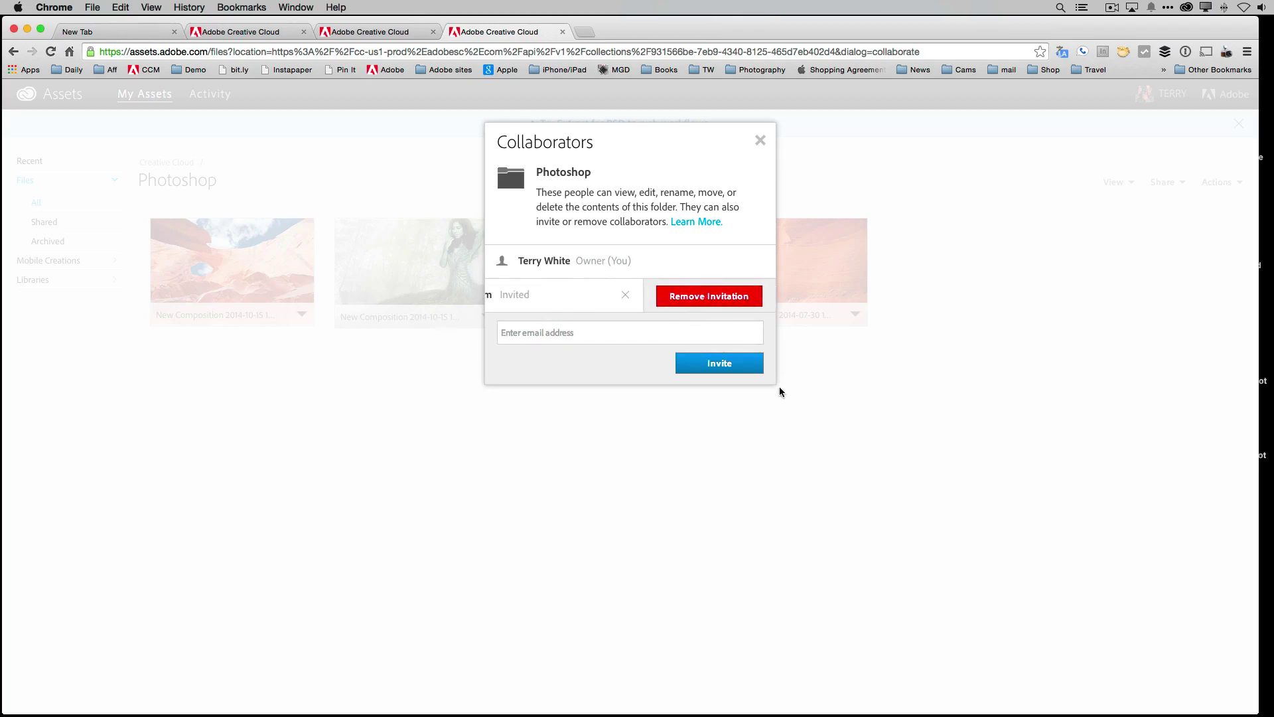
pyautogui.click(677, 295)
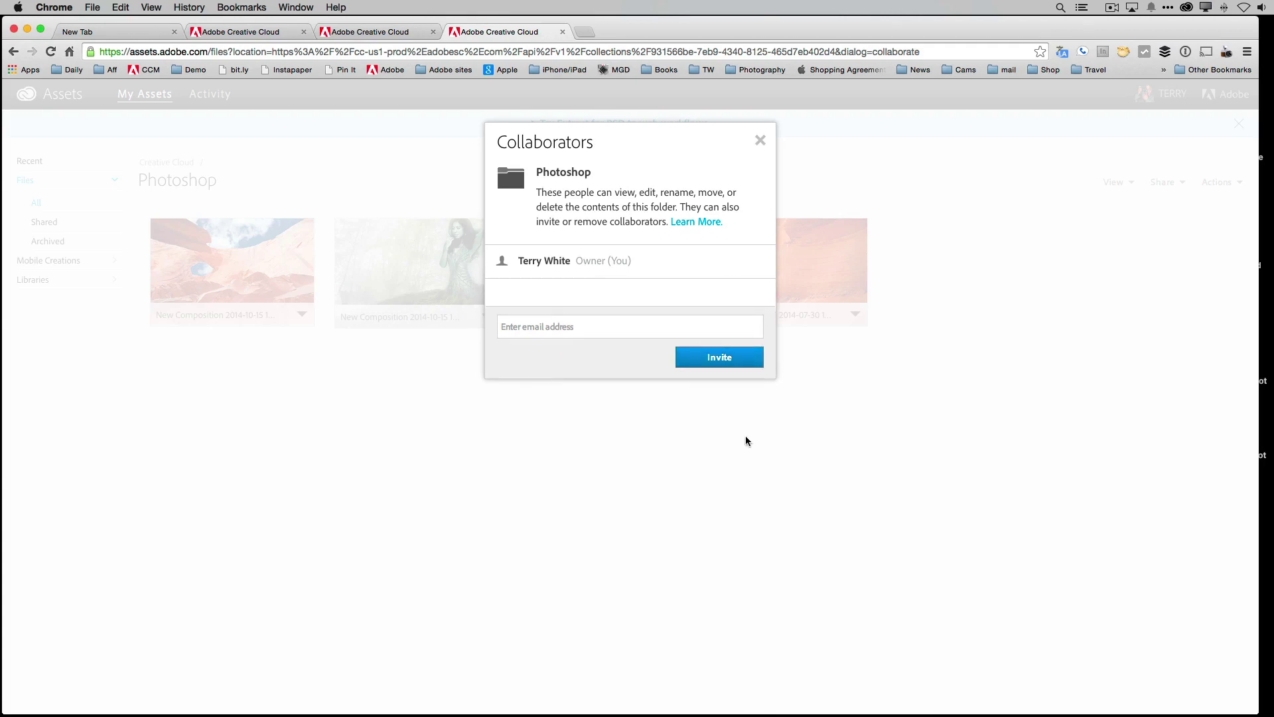